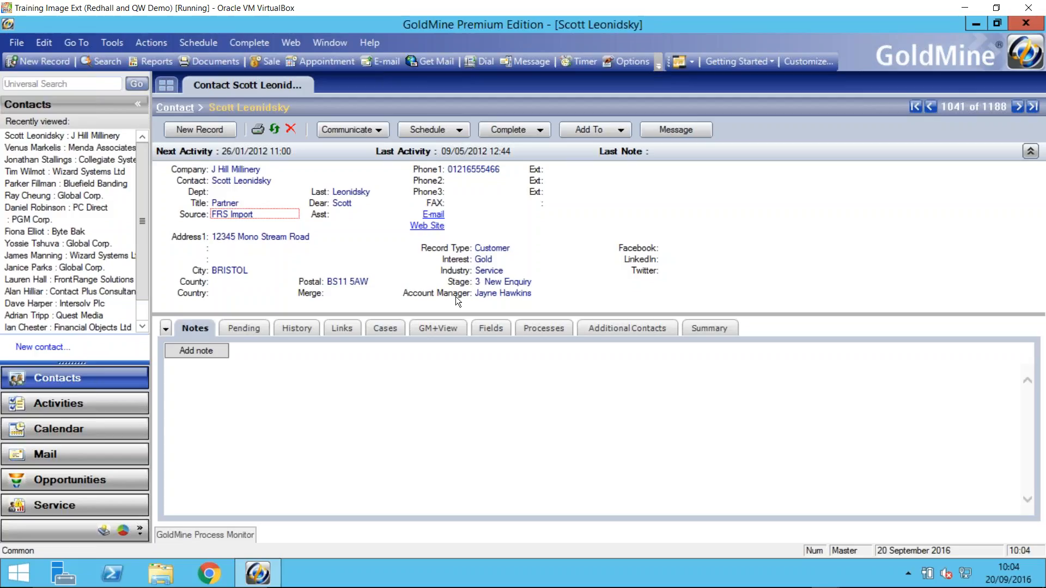
- Look up all contacts with the same account manager, and view the open contact's pending activities
double_click(454, 296)
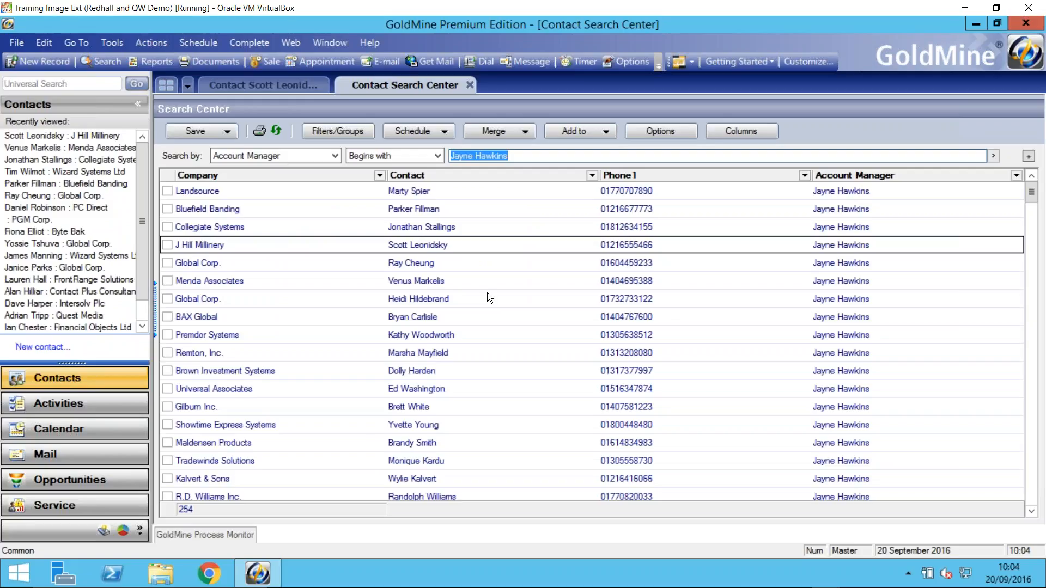
click(280, 86)
click(253, 329)
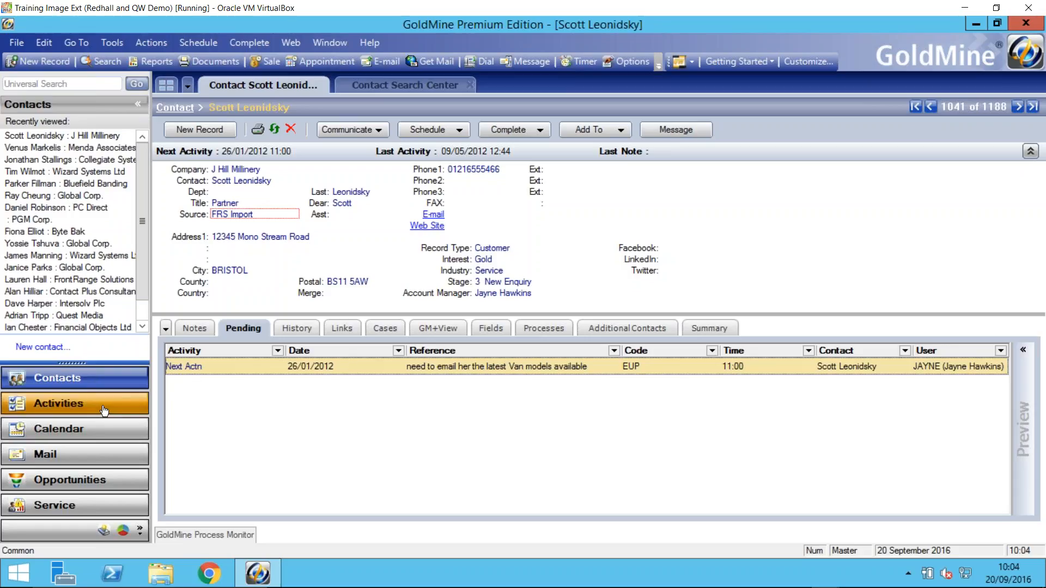
- Display the open activities for all dates belonging to the contact's account manager, and browse the list
click(104, 411)
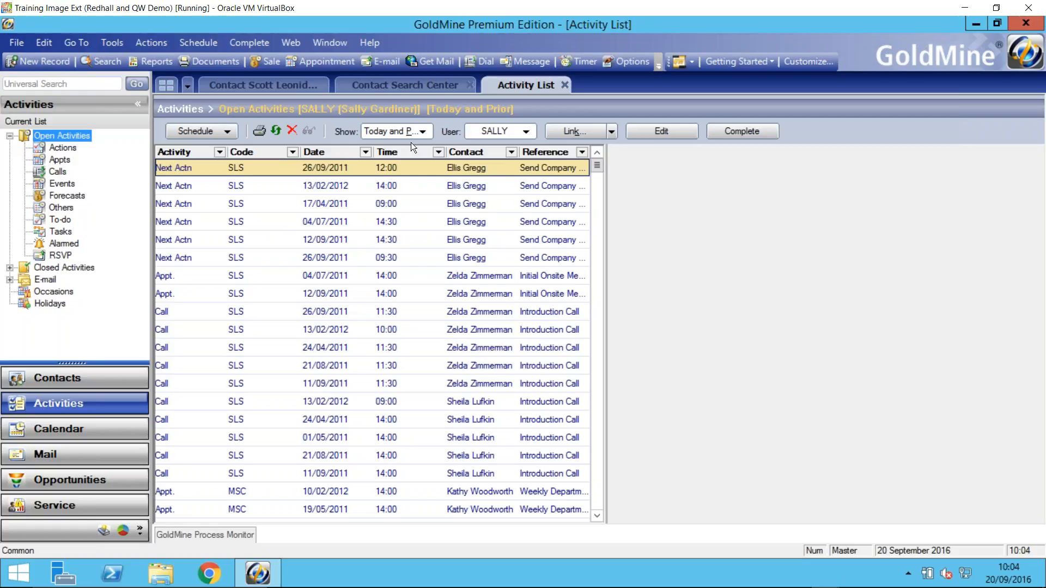
click(422, 131)
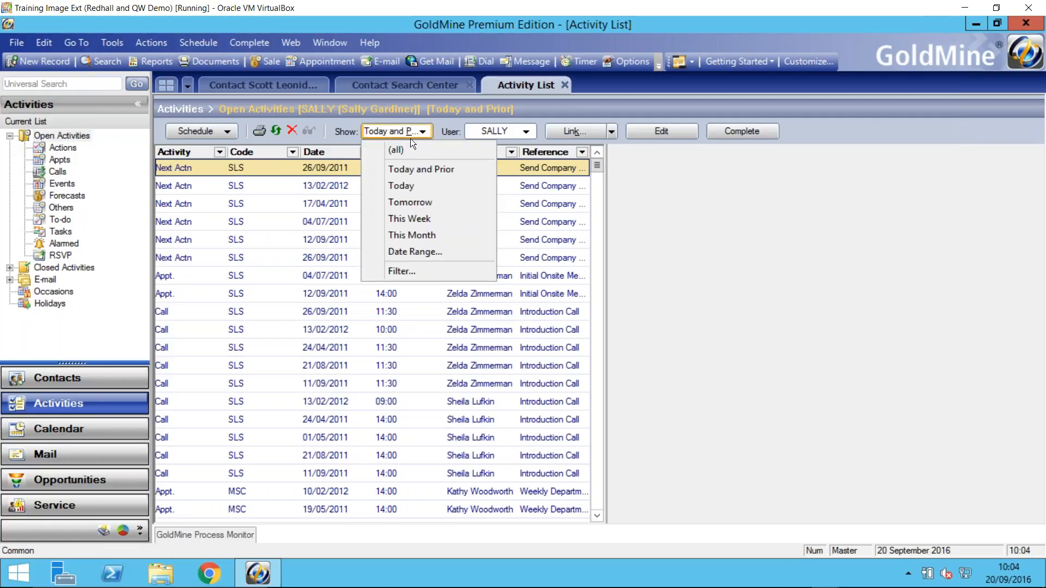
click(404, 150)
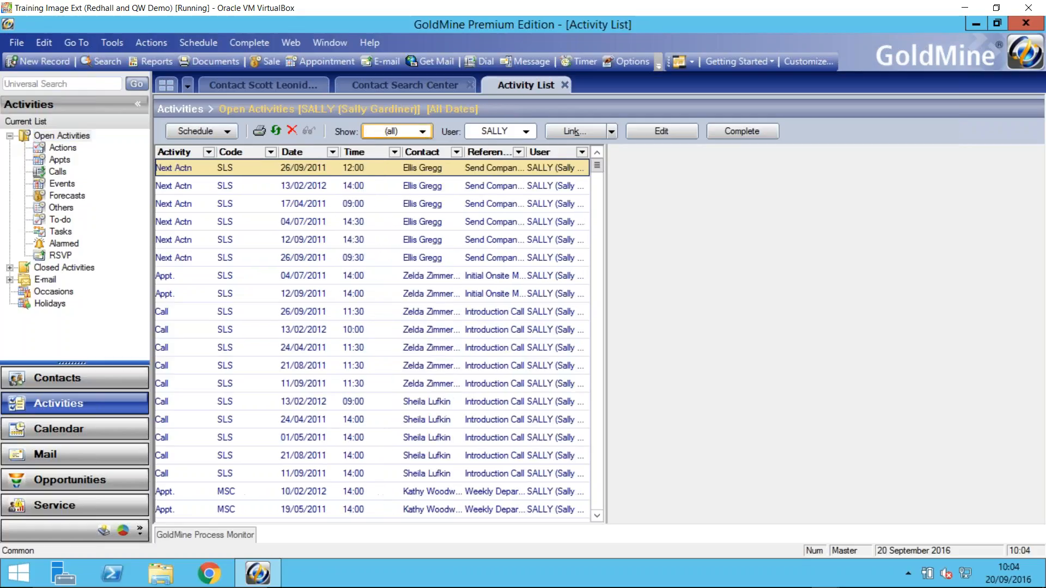
click(486, 131)
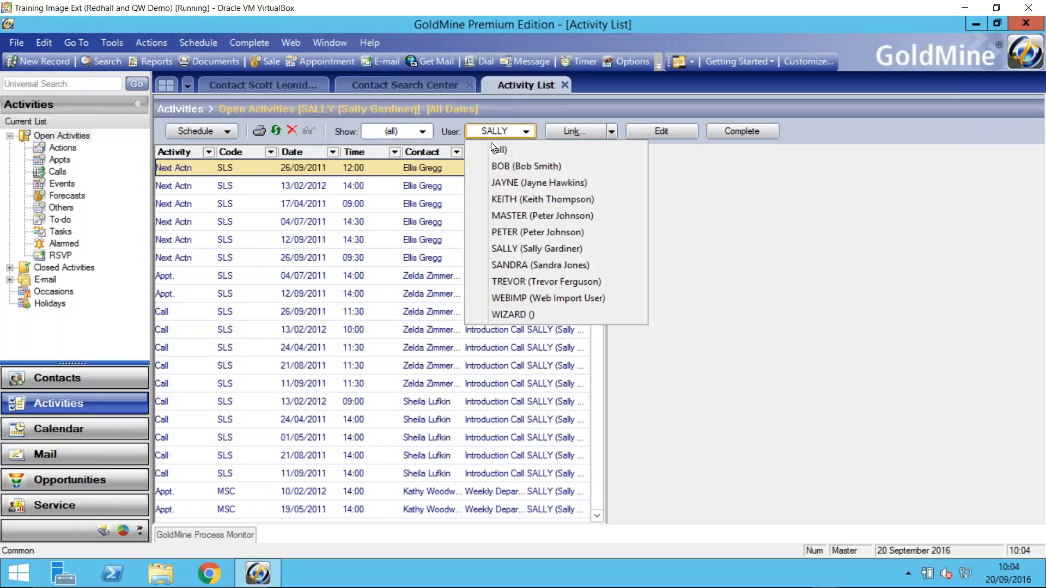
click(505, 183)
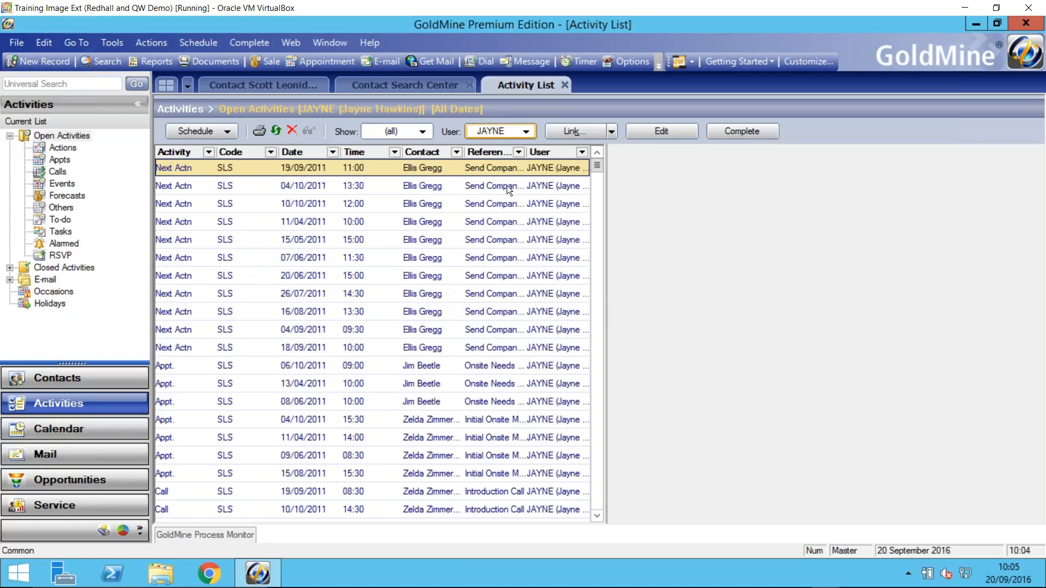
click(599, 247)
click(599, 258)
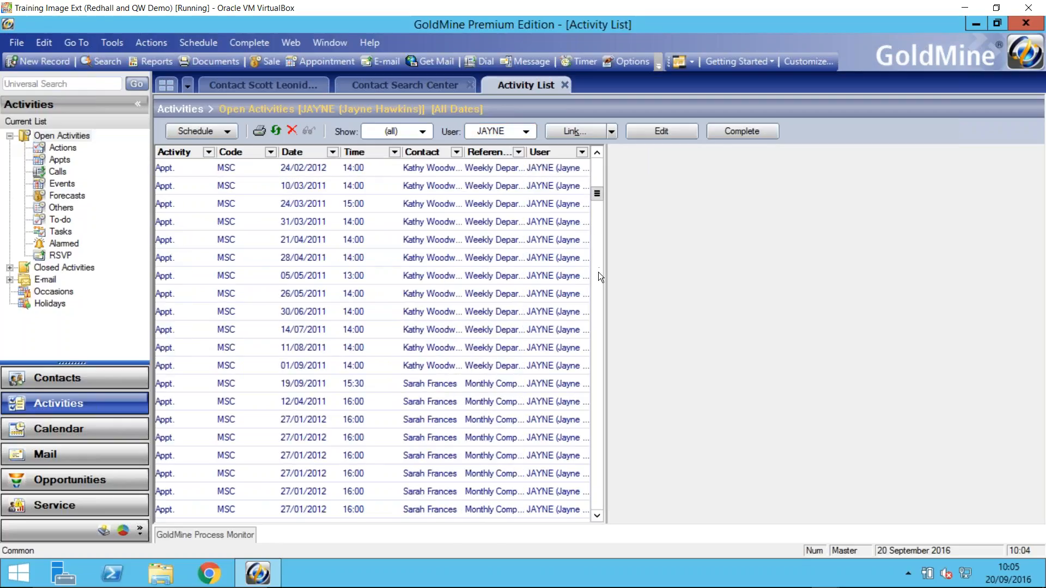
click(597, 276)
click(595, 298)
click(595, 309)
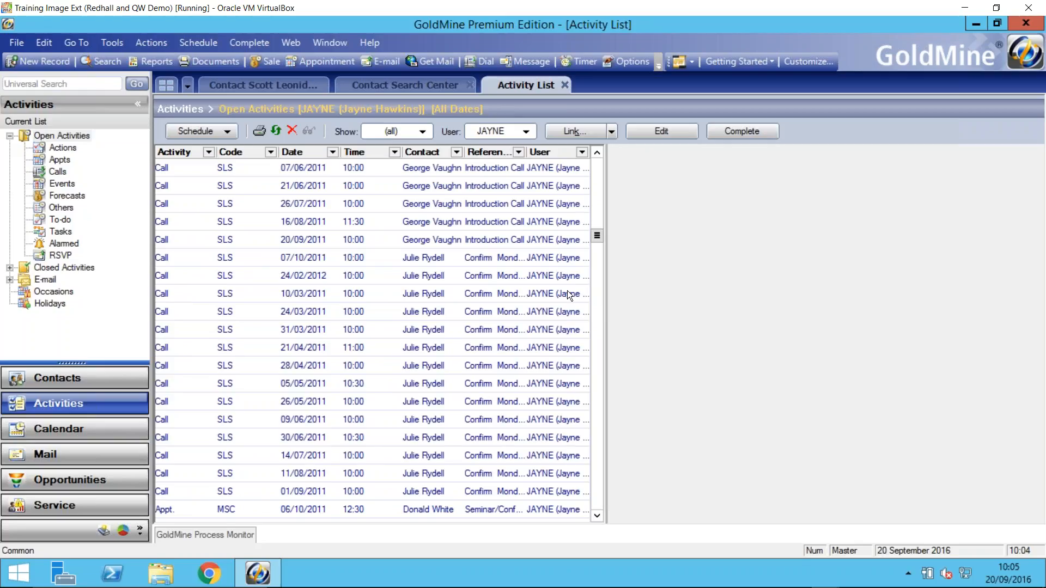
- Start Territory Realignment from the contact record and accept the backup caution
click(280, 83)
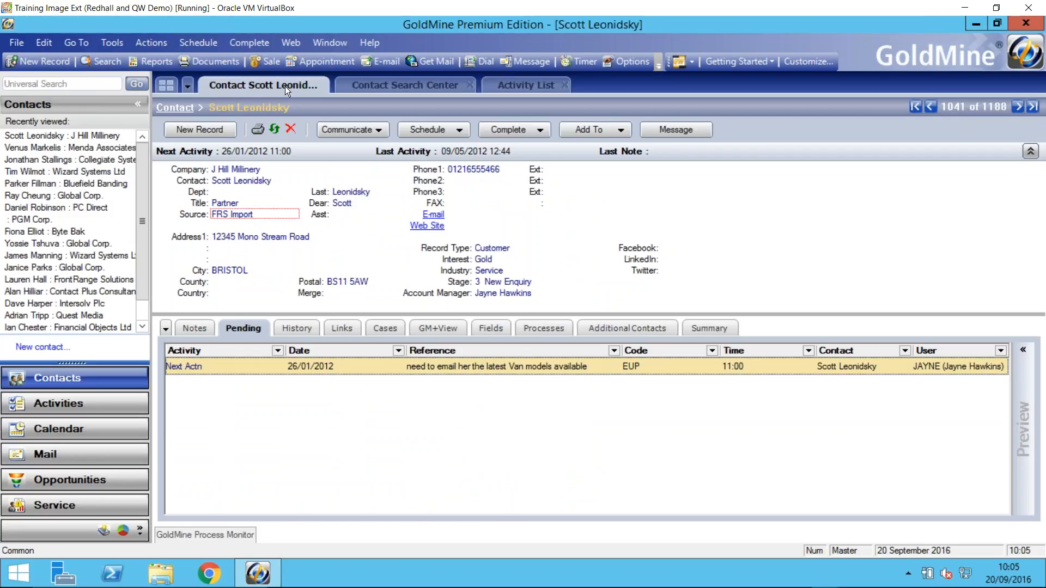
click(116, 44)
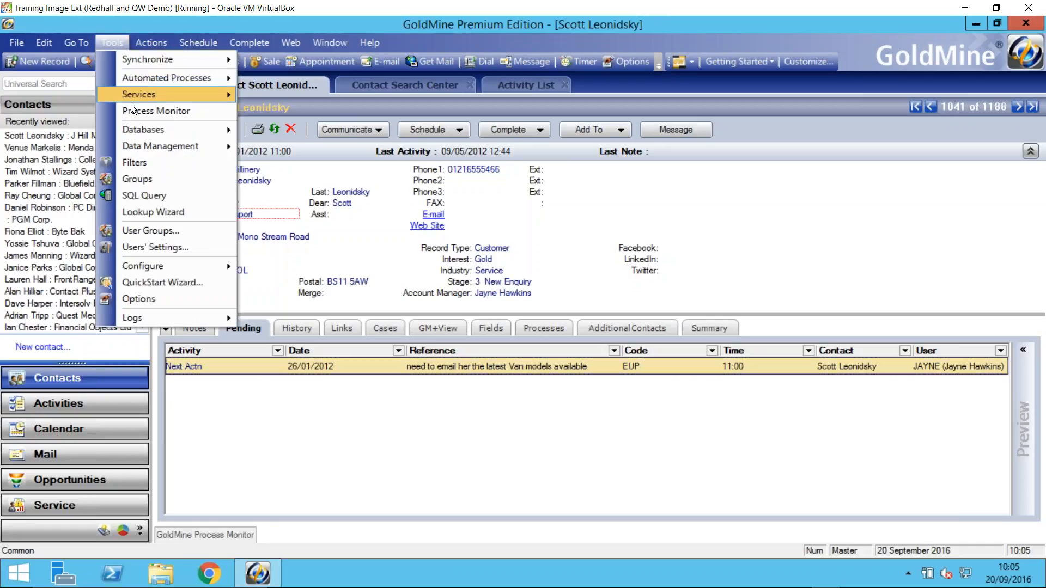
mouse_move(149, 148)
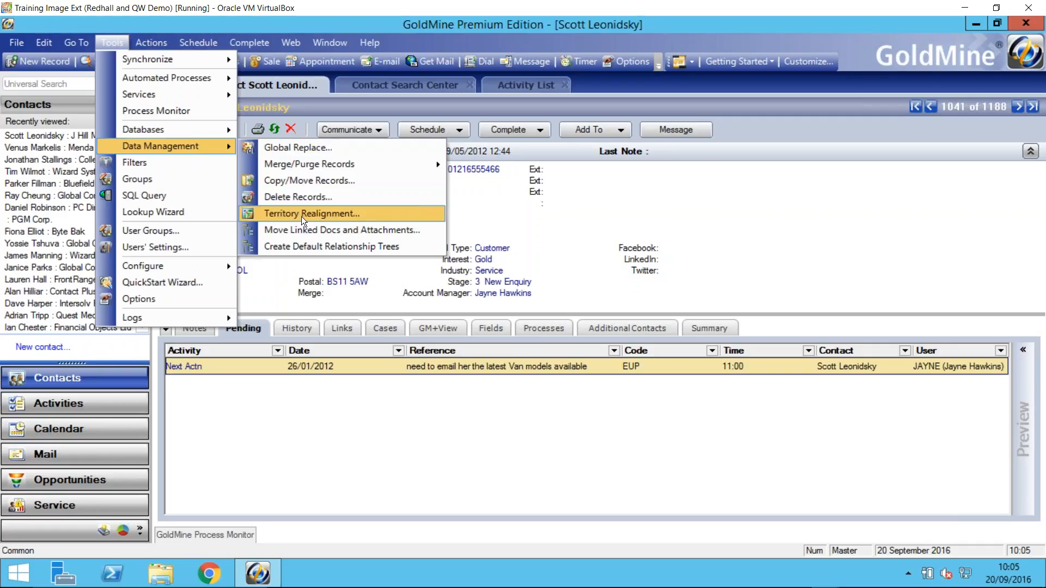
click(316, 217)
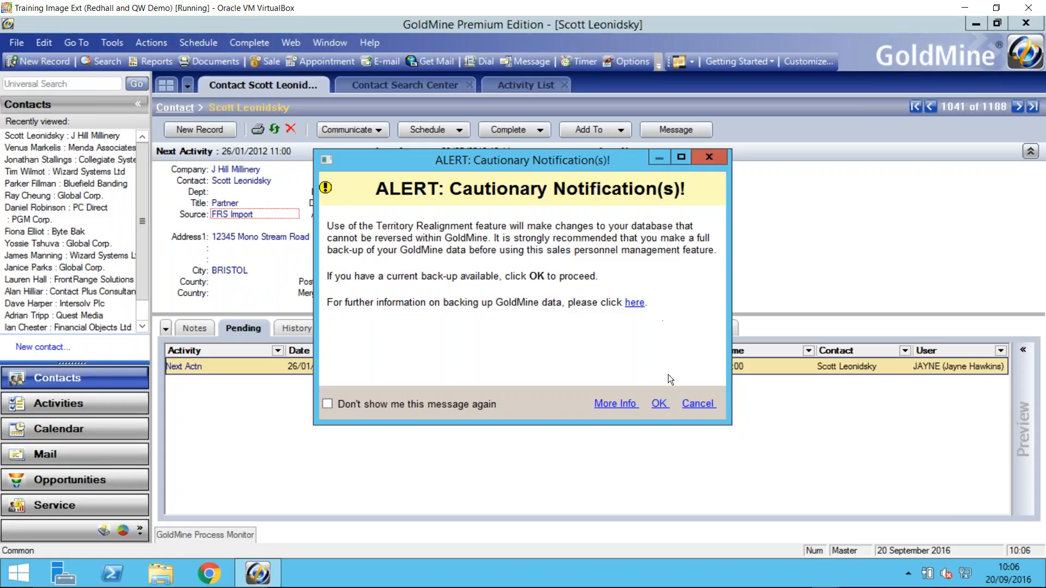
click(659, 404)
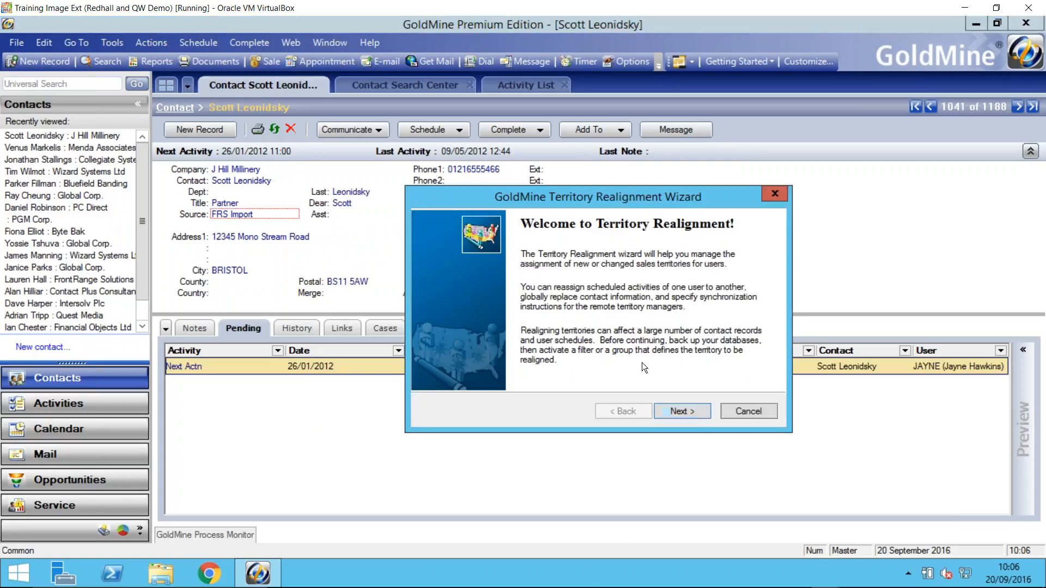
- Choose the filter of the current account manager's customers as the territory to realign
click(682, 412)
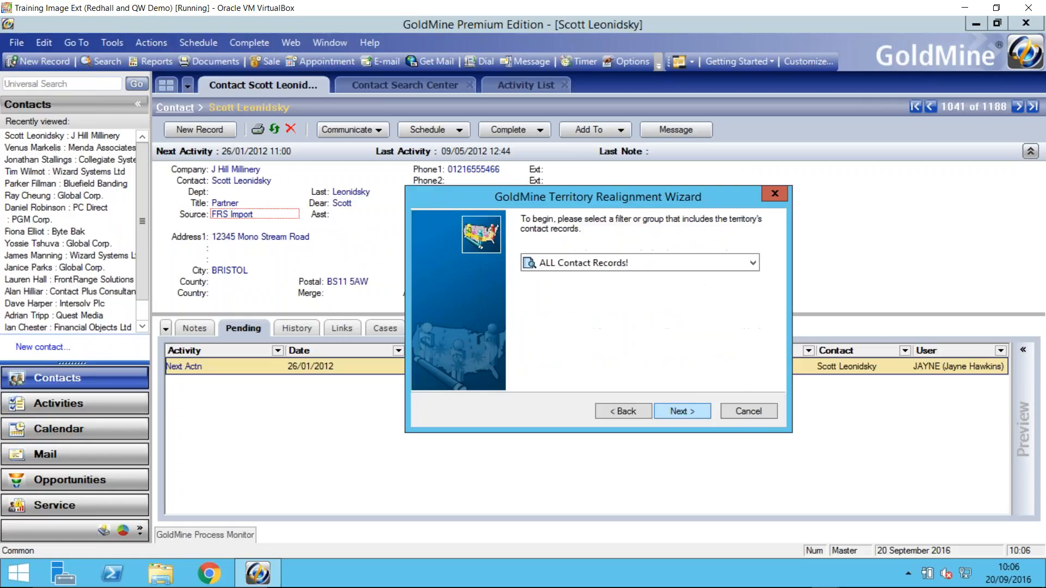
click(668, 263)
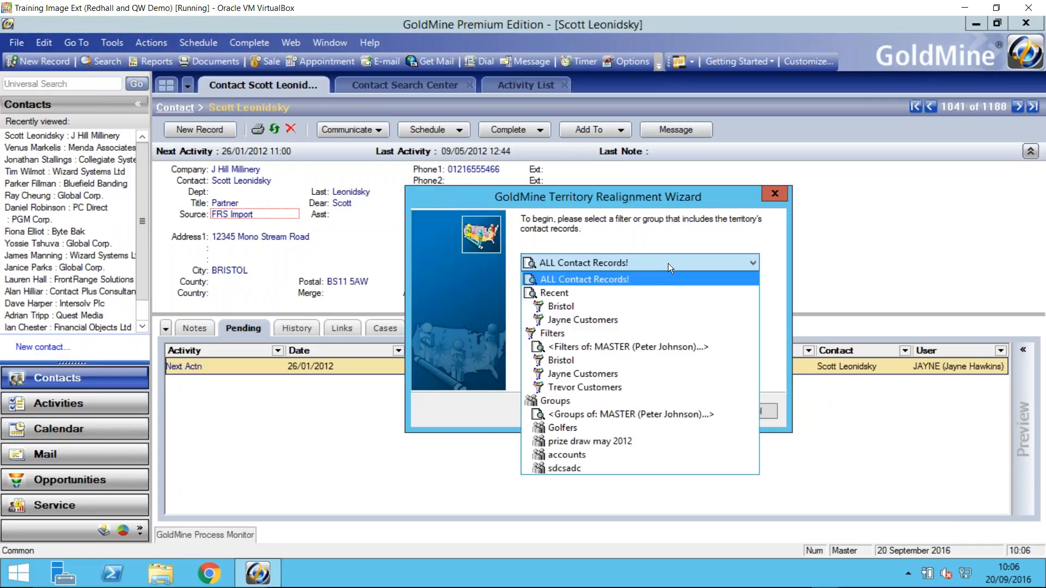
click(615, 375)
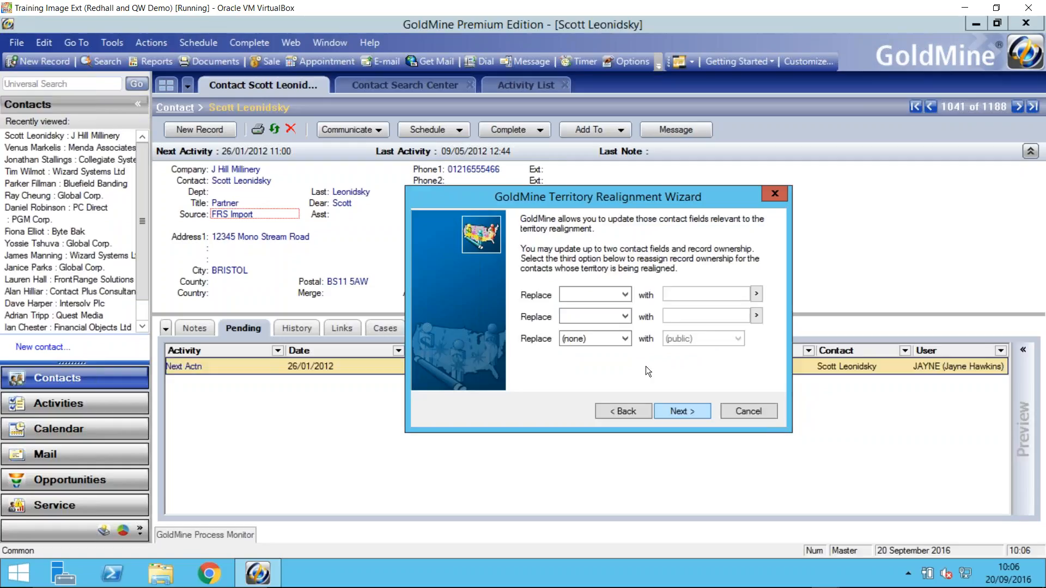
- Set the Account Manager field to be replaced with the last name in the lookup list, and continue the wizard
click(626, 297)
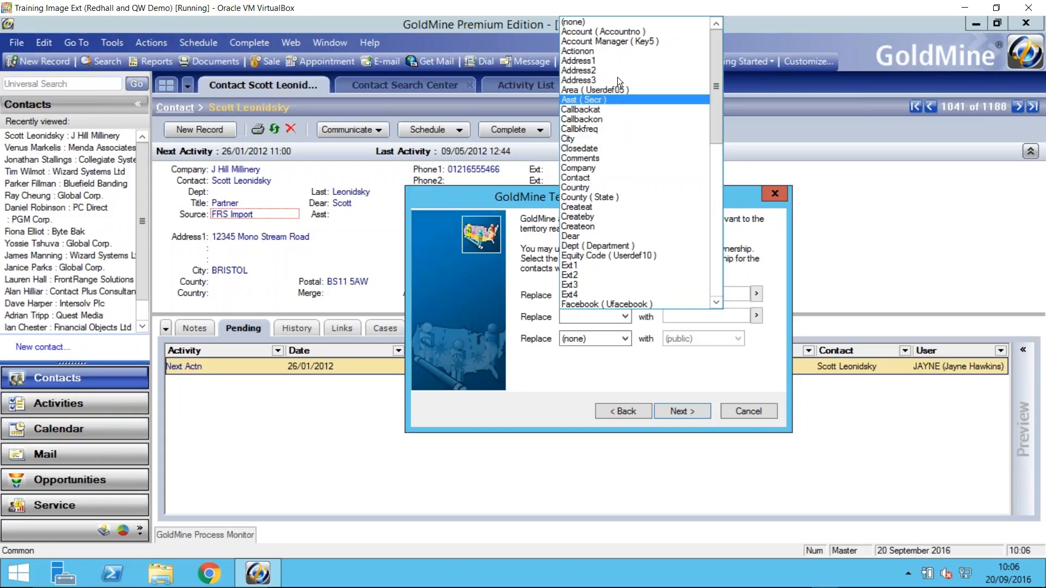
click(610, 41)
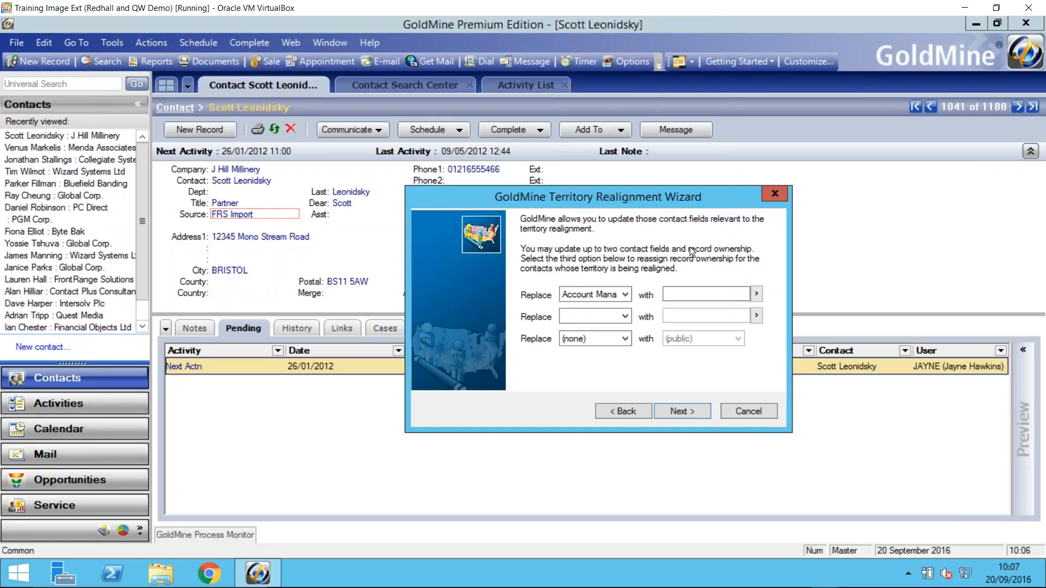
click(756, 294)
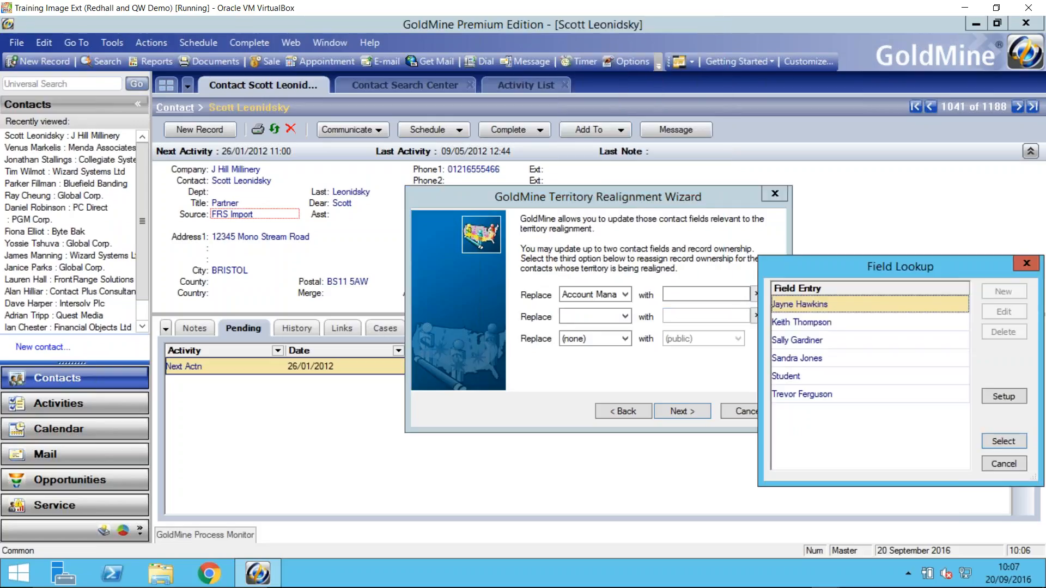
double_click(790, 394)
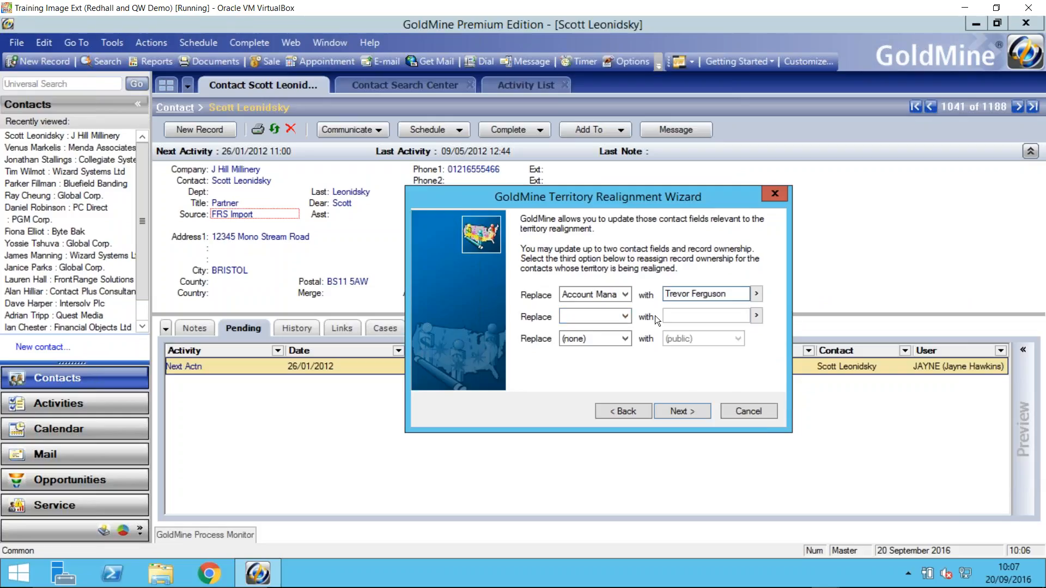
click(685, 412)
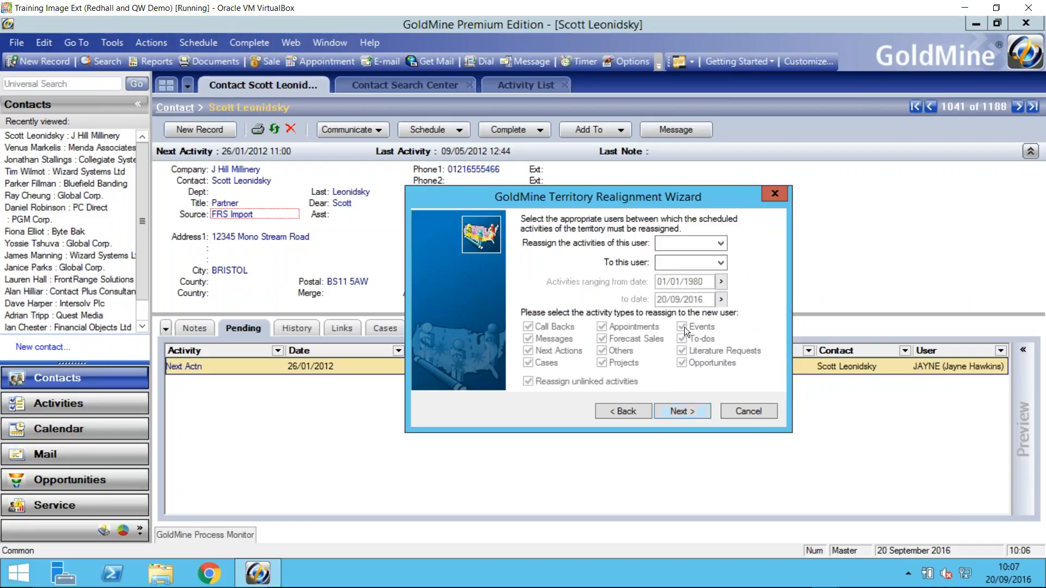
- Set all activity types to be reassigned from the current account manager to the replacement, and cancel the wizard before realigning
click(719, 245)
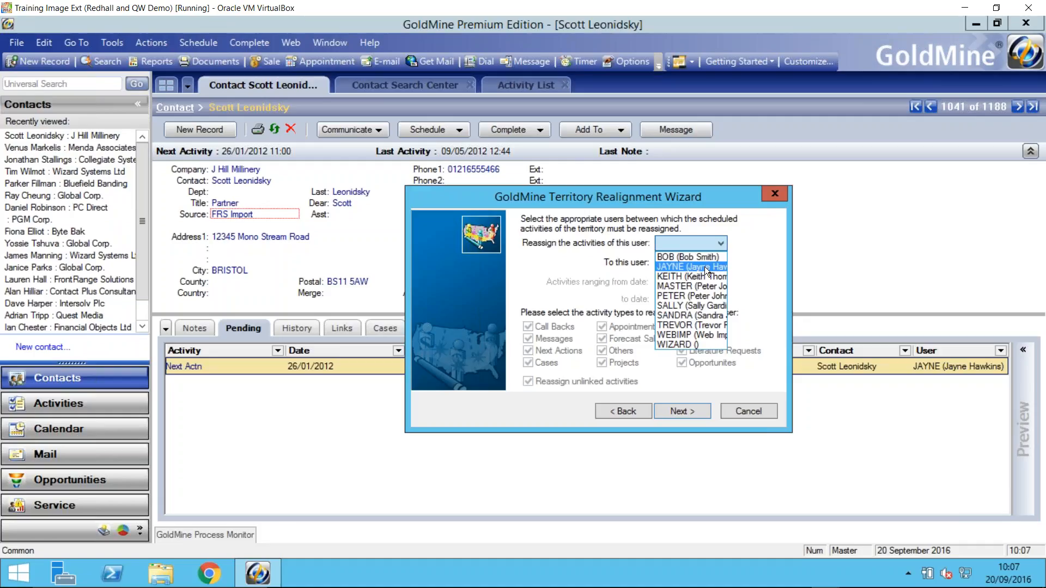
click(705, 267)
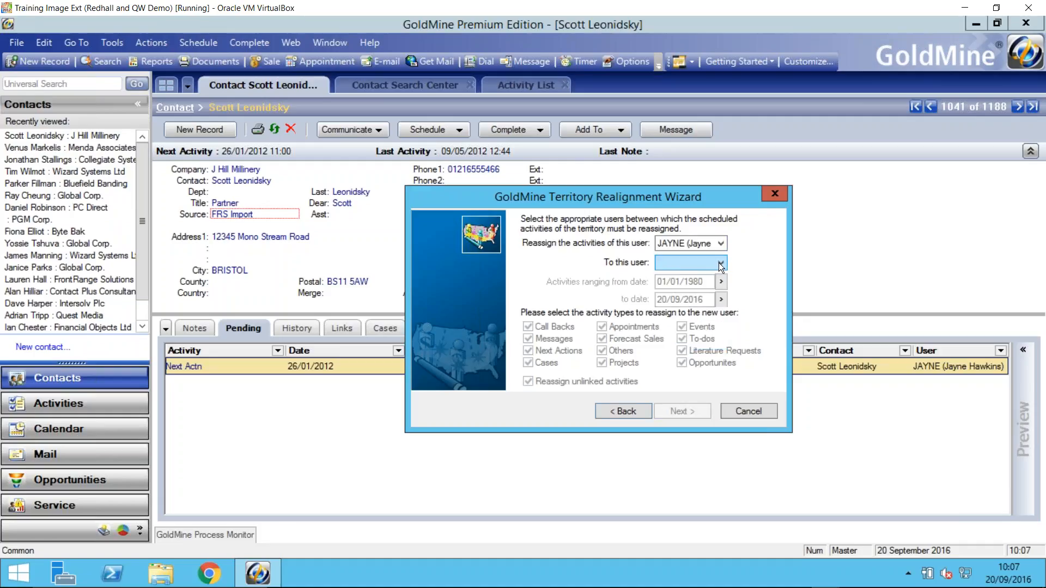
click(720, 263)
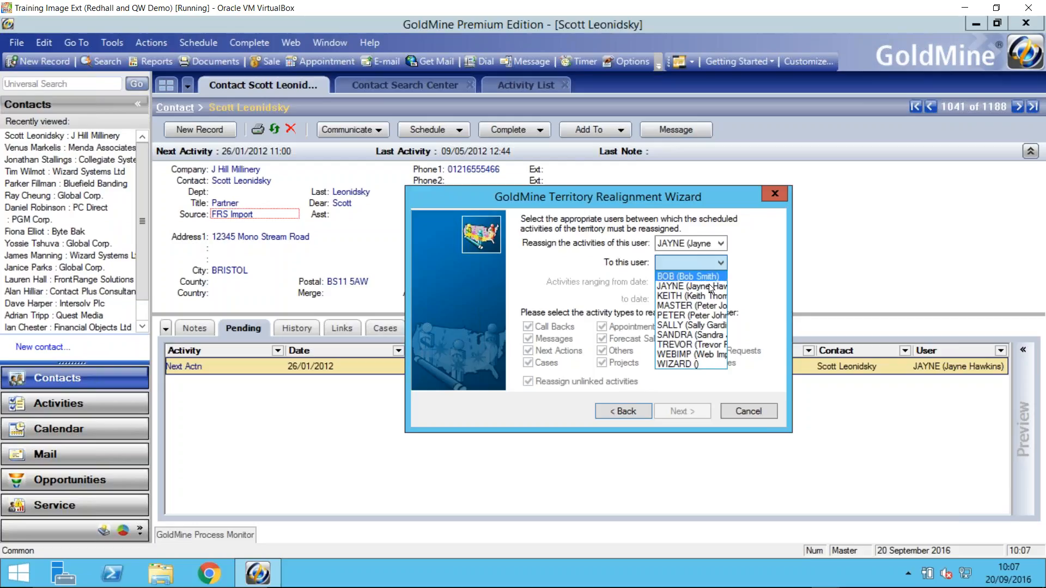
click(693, 345)
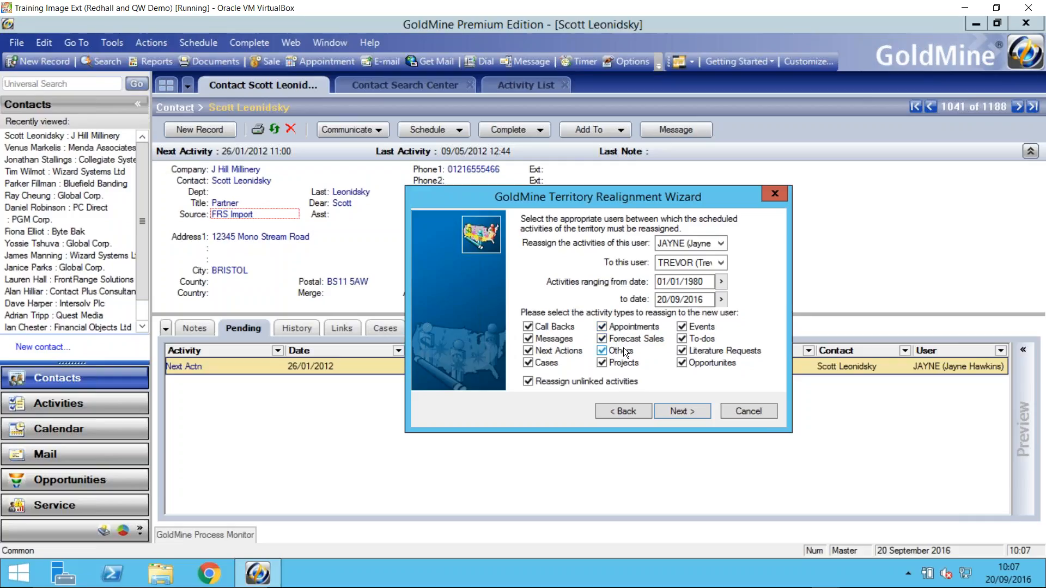
click(674, 411)
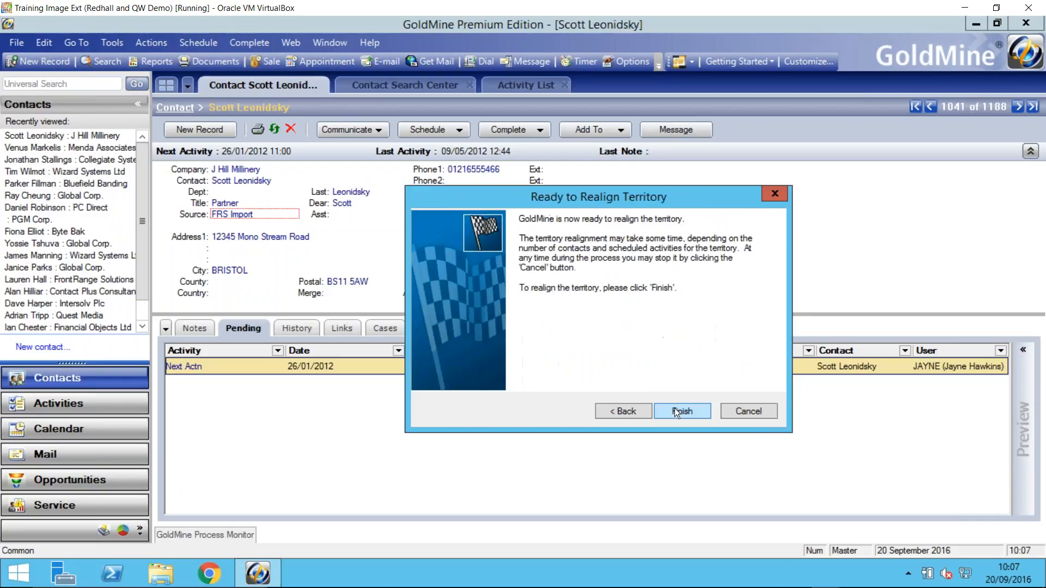
click(741, 411)
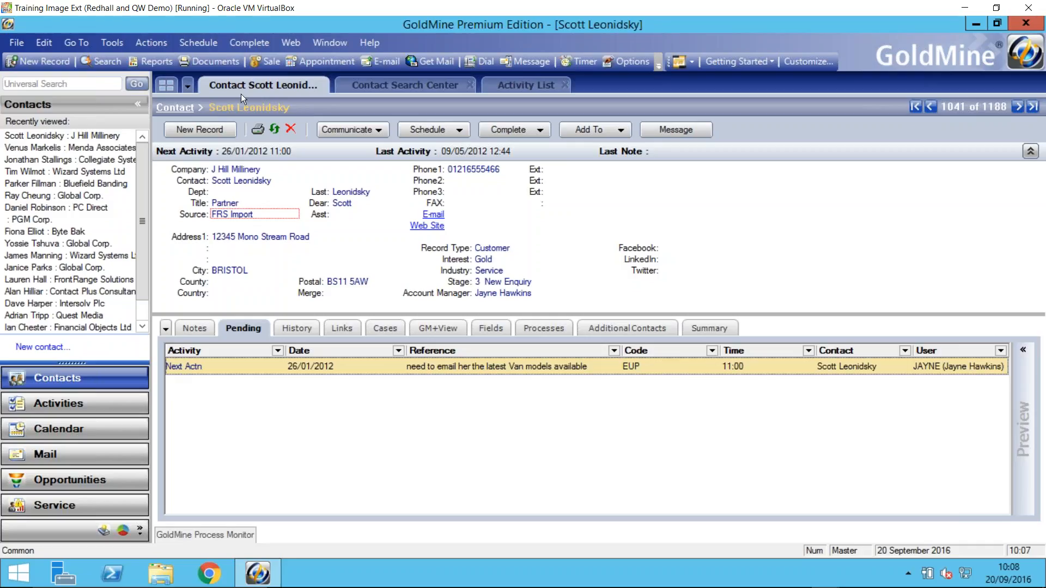
- Start deleting the current account manager's user account from the Users' Master File
click(109, 43)
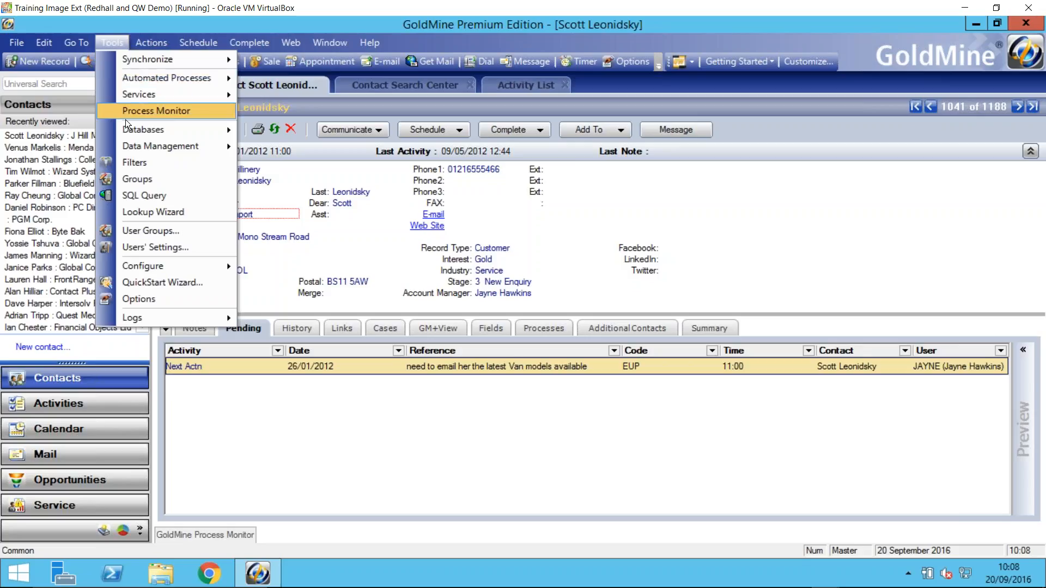
click(146, 247)
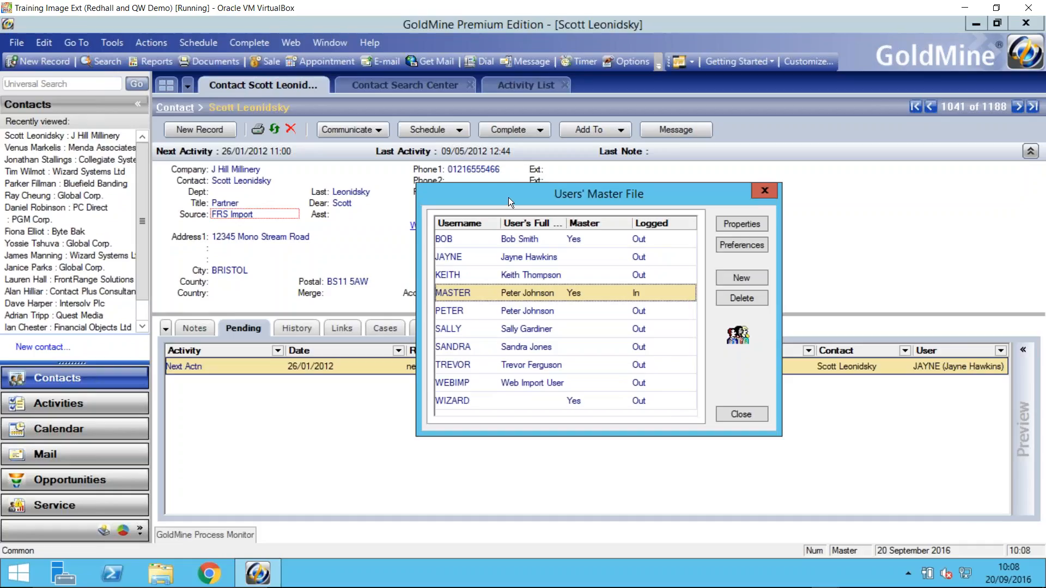
drag(496, 194, 473, 185)
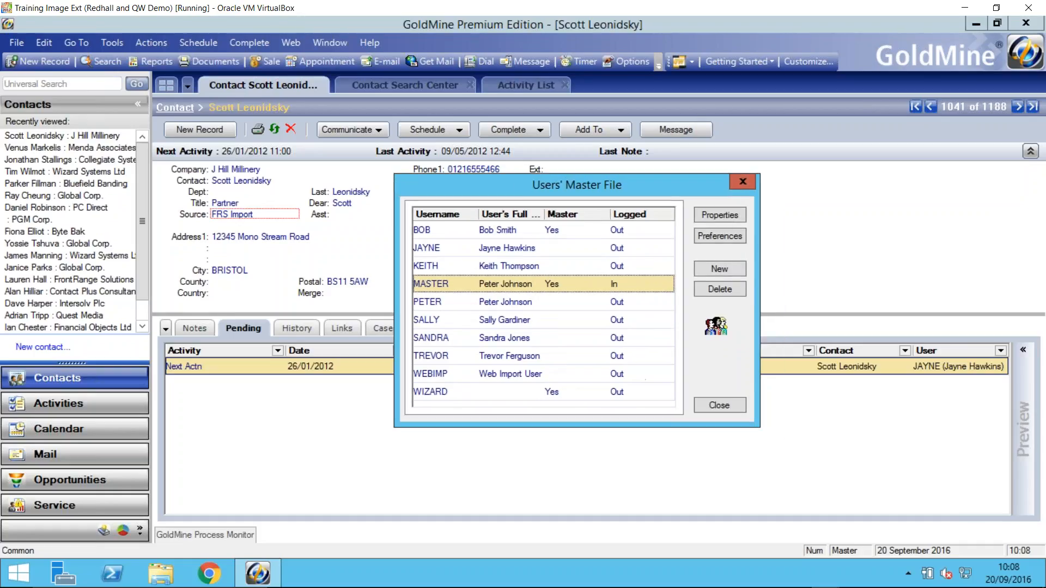
click(456, 247)
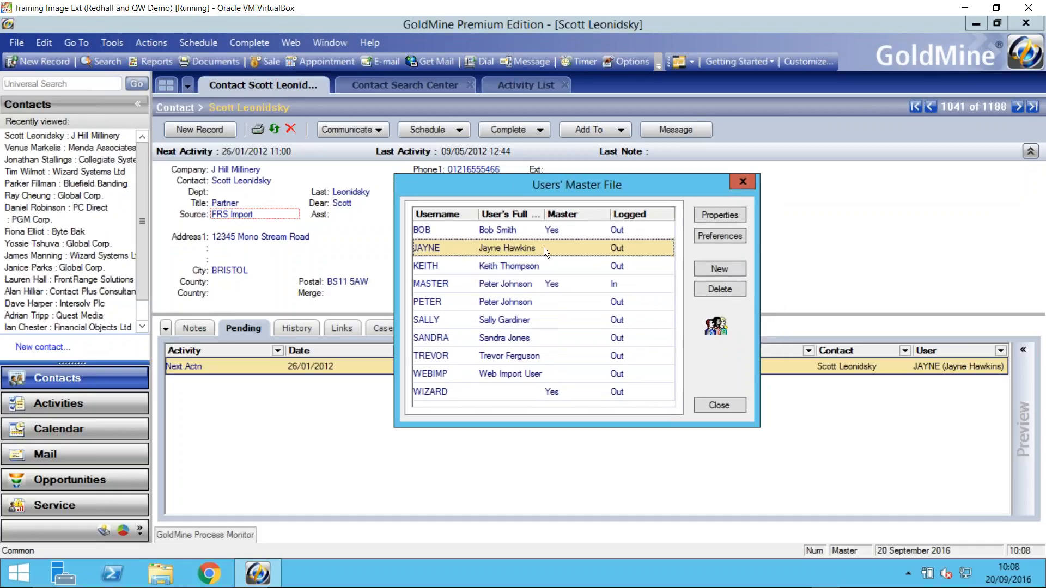
click(714, 290)
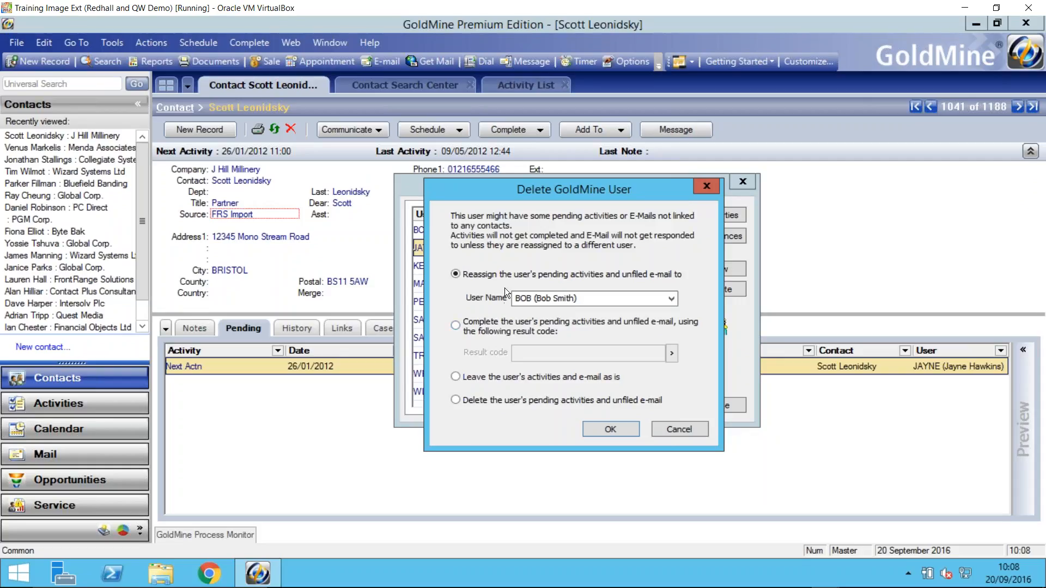
- Choose to complete the user's pending activities with result code "CAN Cancelled - Never took place", cancel the deletion, and close the user list
click(456, 325)
click(672, 353)
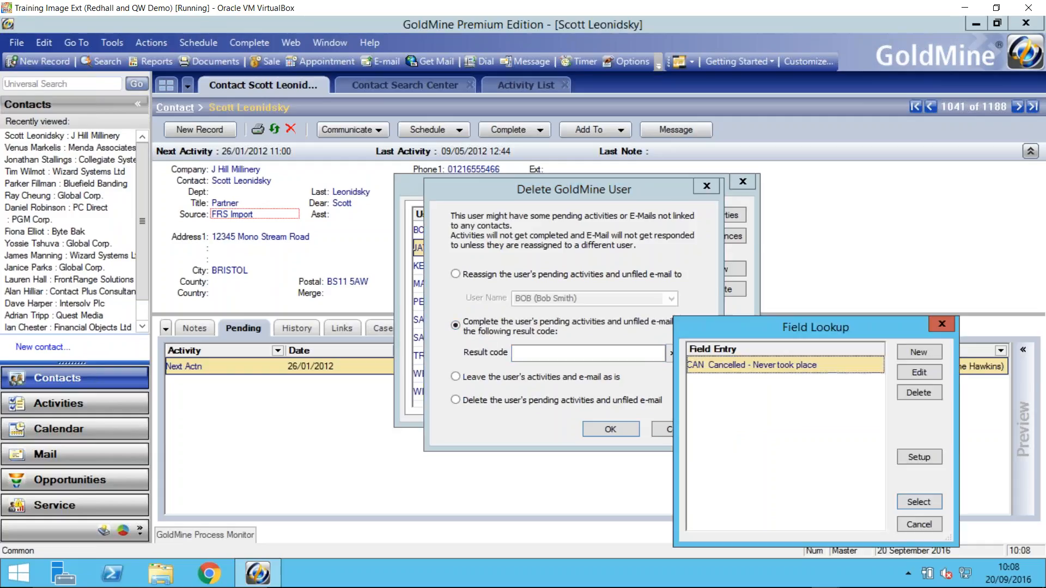
double_click(724, 367)
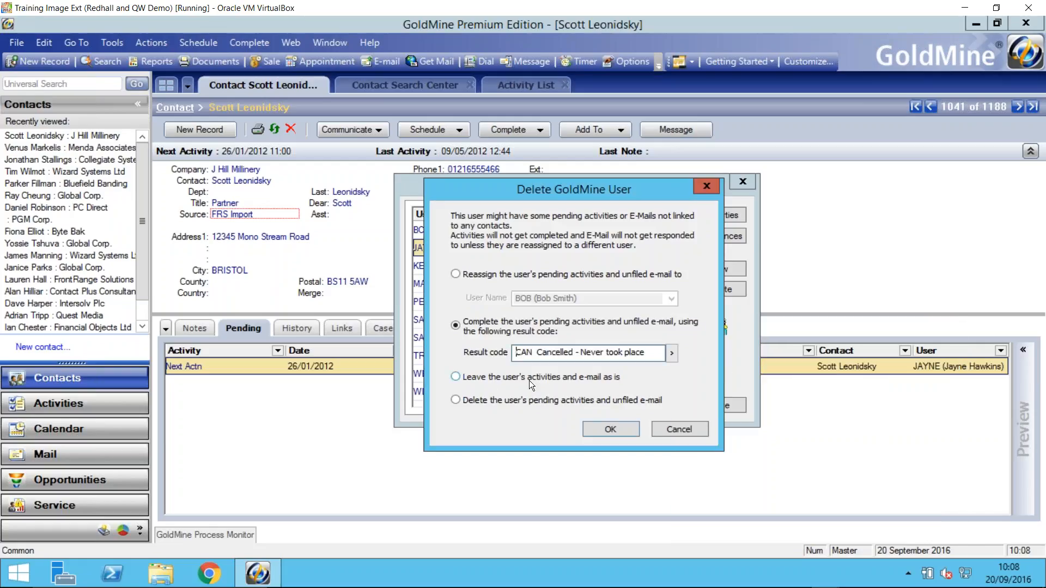
click(682, 431)
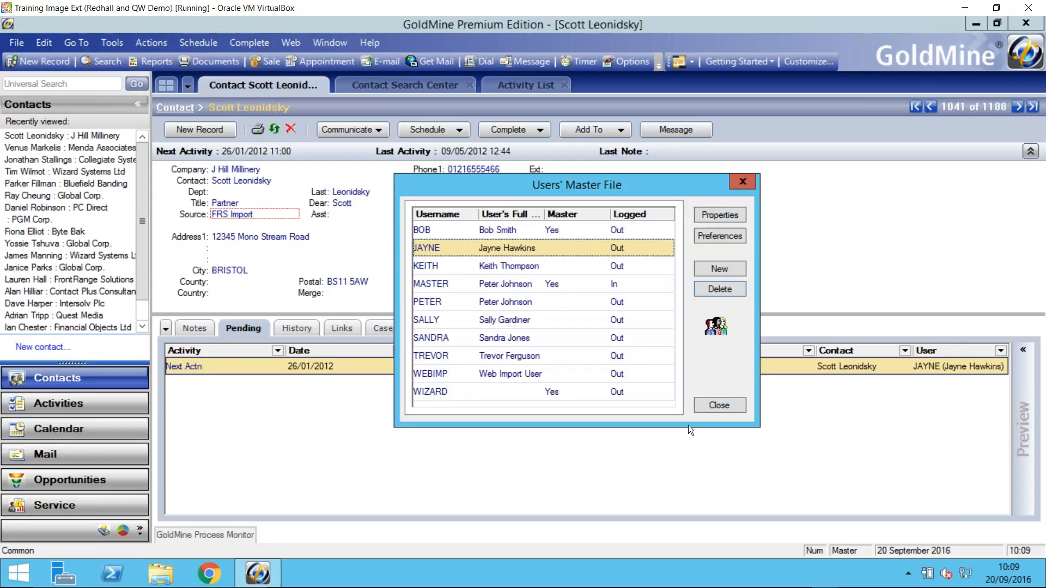
click(711, 409)
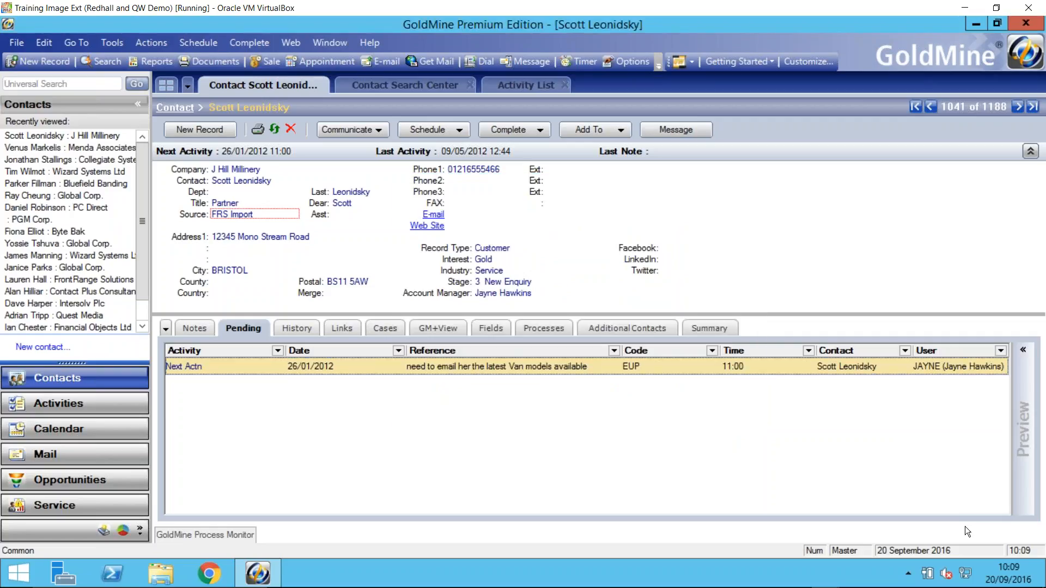
- Switch to the PowerPoint slide show of the GoldMine 101 webinar
mouse_move(498, 587)
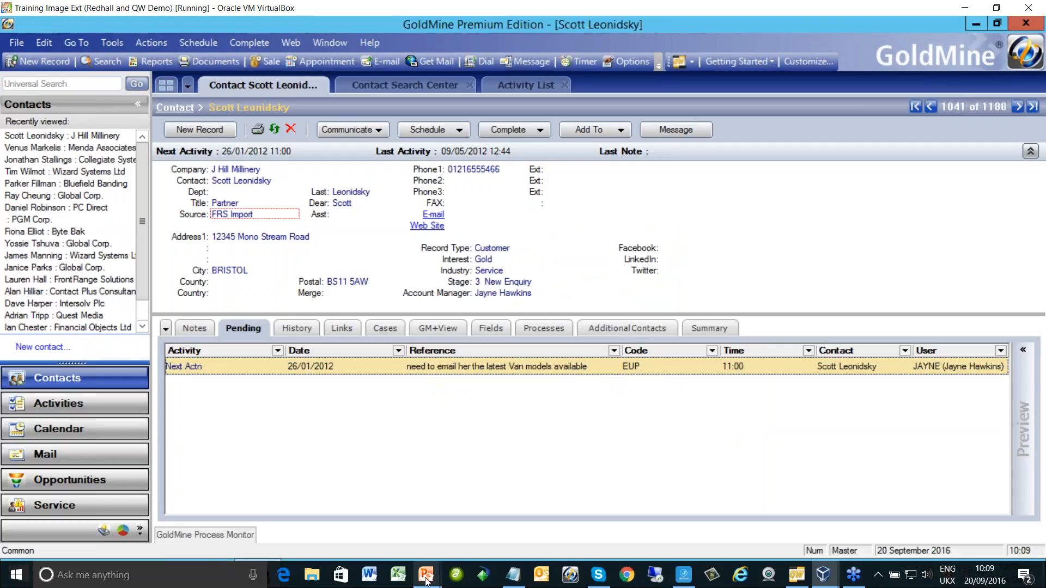
mouse_move(429, 573)
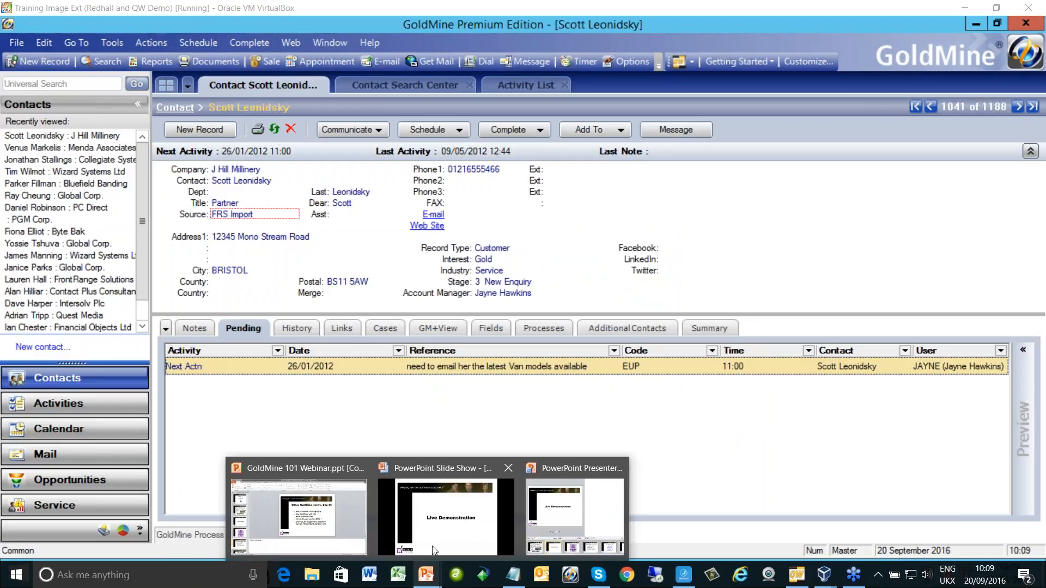
click(438, 549)
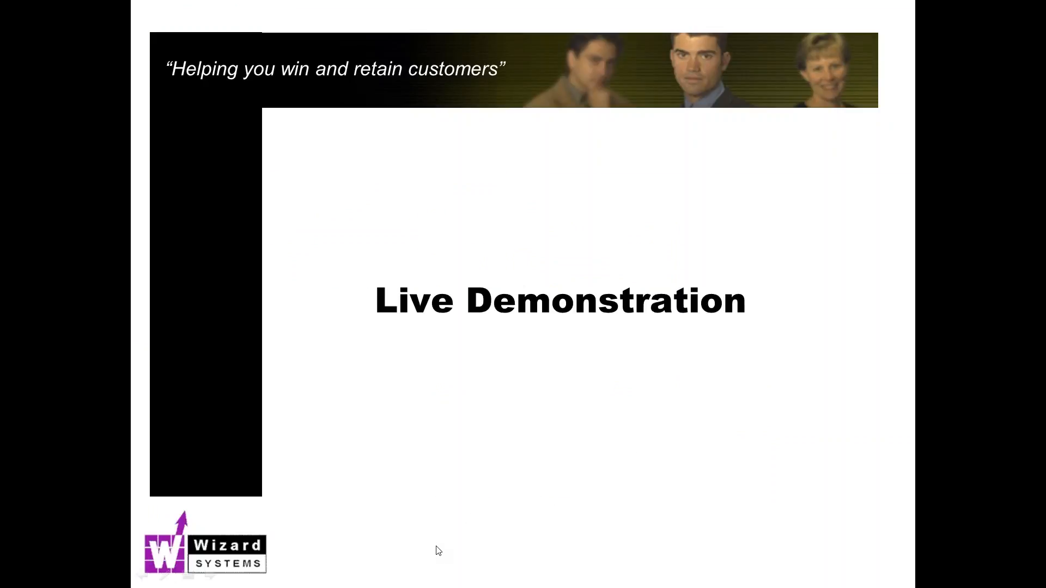